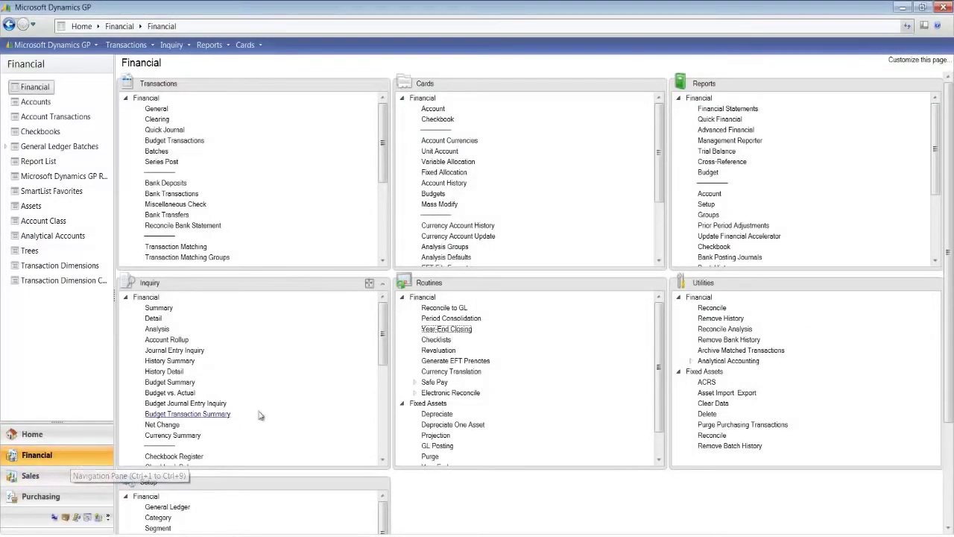
Open the general ledger year-end closing, set it to maintain all inactive accounts, and close the year
{"action": "left_click", "coordinate": [446, 328]}
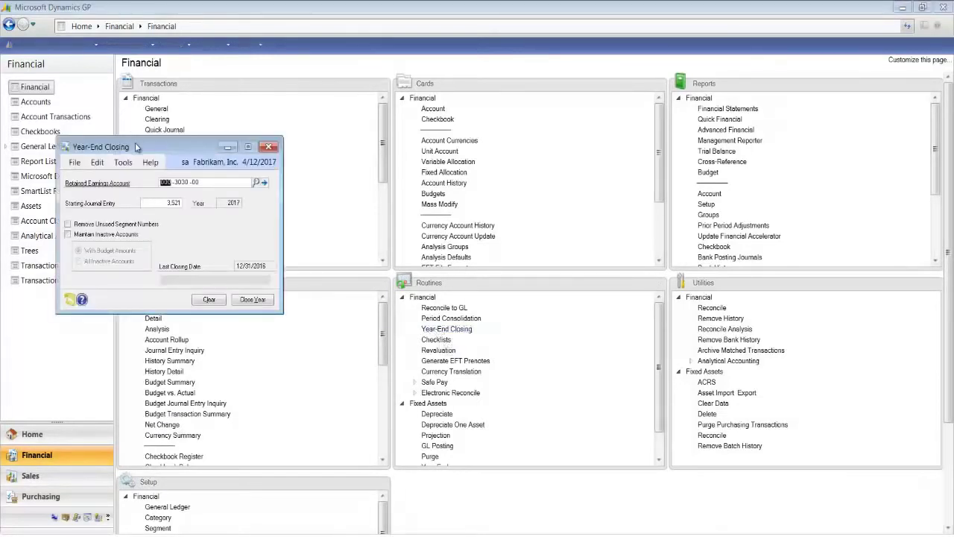
{"action": "left_click_drag", "start_coordinate": [139, 147], "coordinate": [400, 222]}
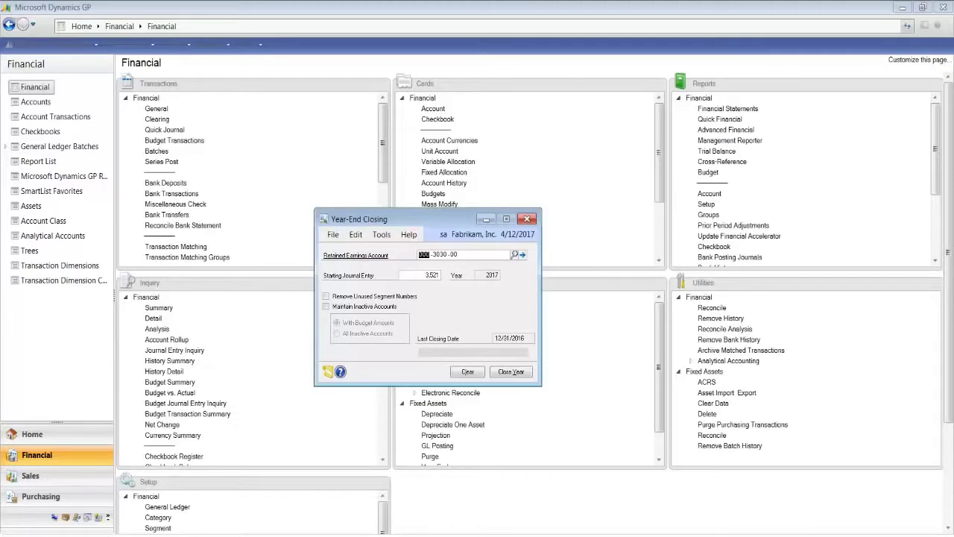
{"action": "left_click", "coordinate": [326, 307]}
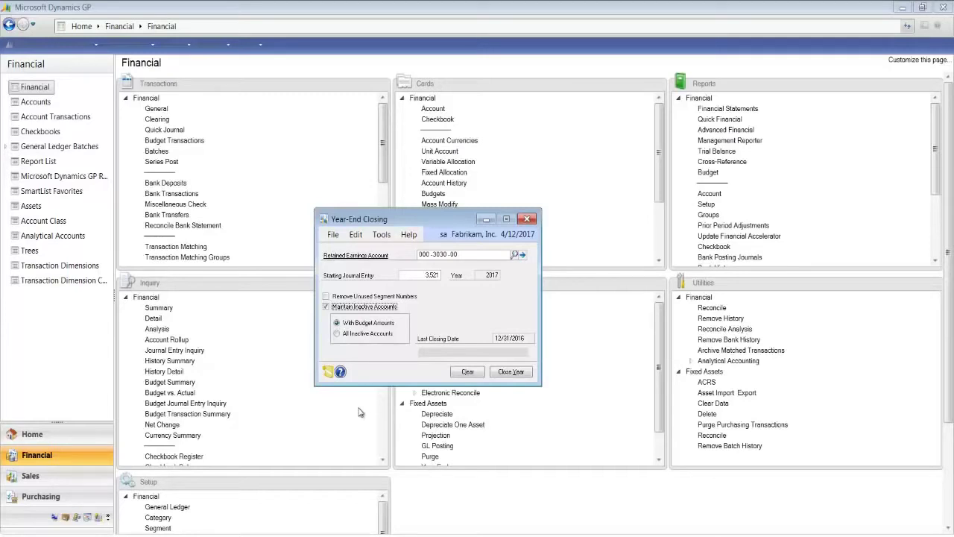
{"action": "left_click", "coordinate": [336, 334]}
{"action": "left_click", "coordinate": [512, 372]}
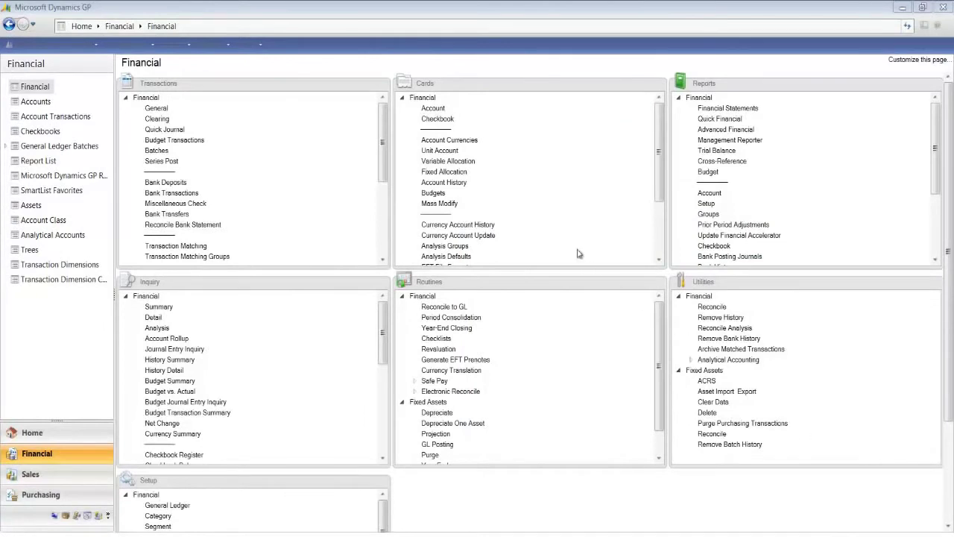
Open the Number of Telephone Installations unit account and toggle its Clear Balance During Year-End Close option on and off
{"action": "left_click", "coordinate": [446, 152]}
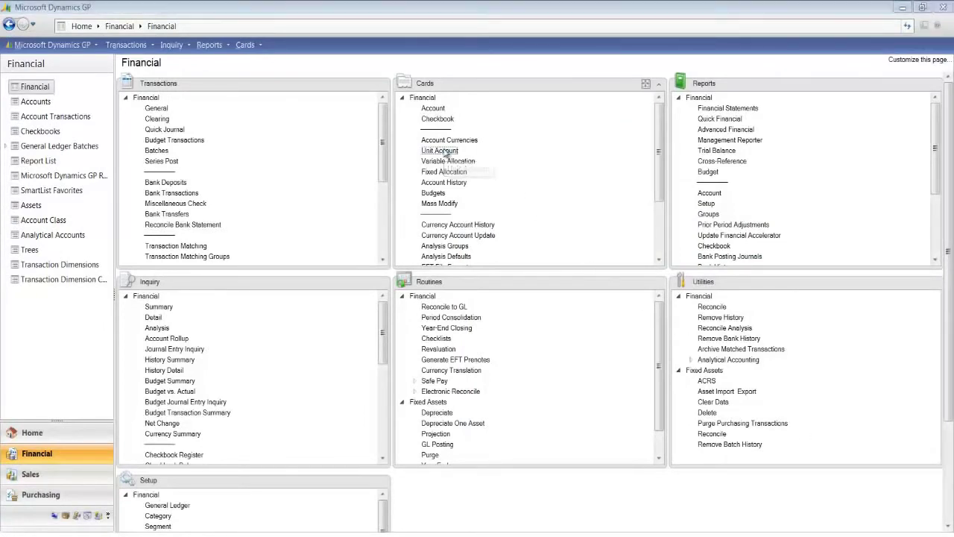
{"action": "left_click_drag", "start_coordinate": [297, 75], "coordinate": [503, 140]}
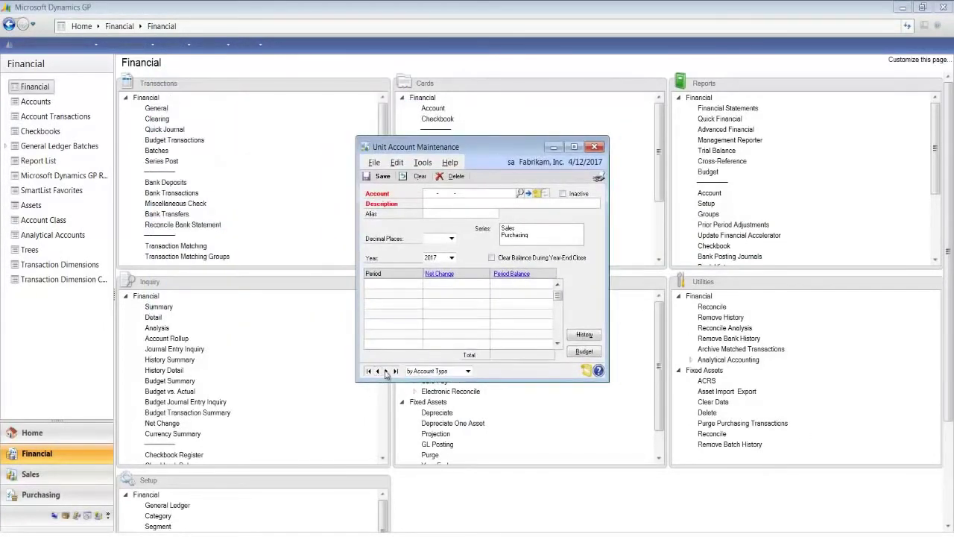
{"action": "left_click", "coordinate": [386, 371]}
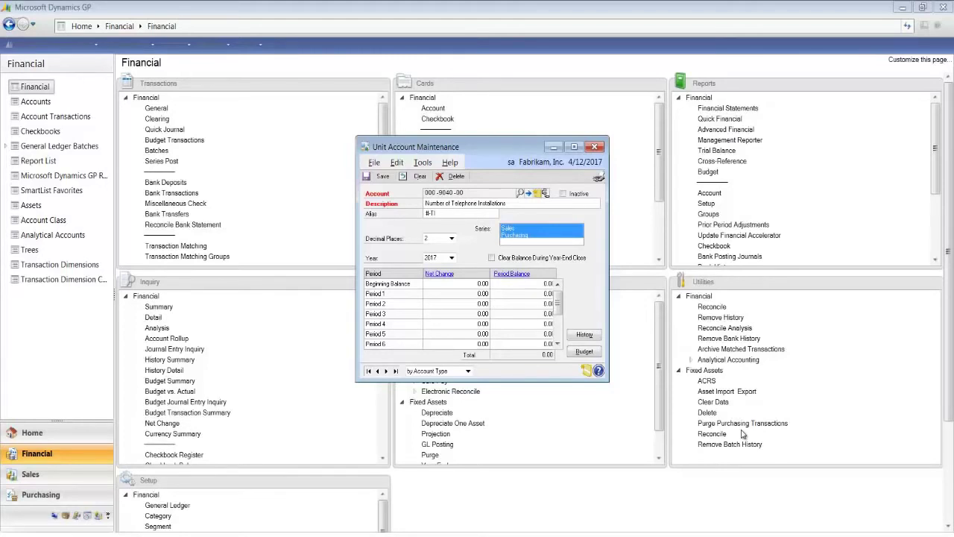
{"action": "left_click", "coordinate": [491, 258]}
{"action": "left_click", "coordinate": [491, 258]}
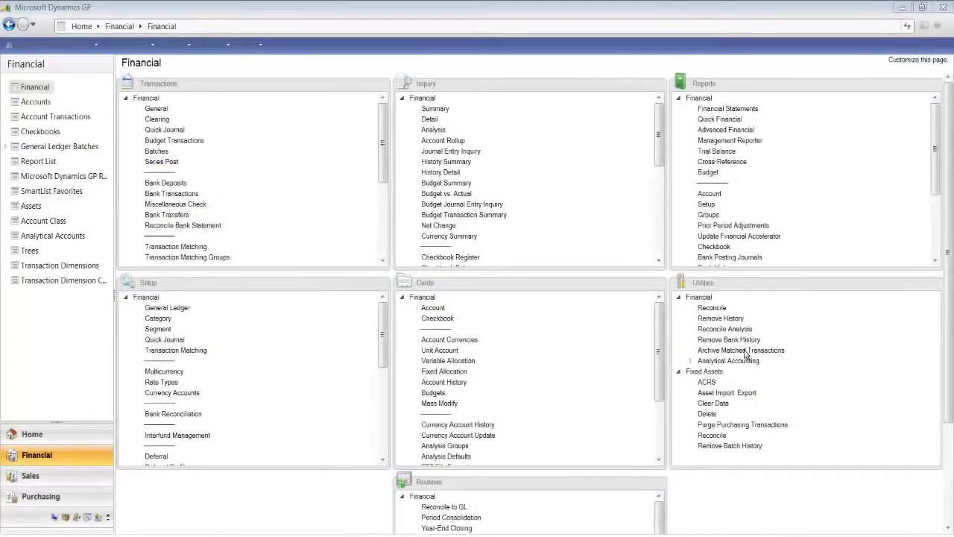
In Journal Entry Inquiry, list all historical year journal entries in the lookup and load journal entry 10
{"action": "left_click", "coordinate": [446, 153]}
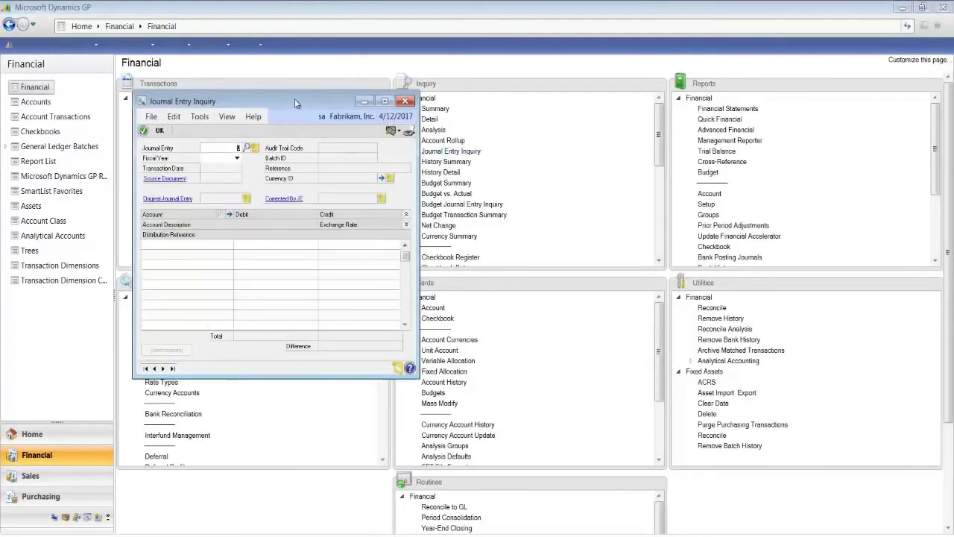
{"action": "left_click_drag", "start_coordinate": [295, 98], "coordinate": [508, 98]}
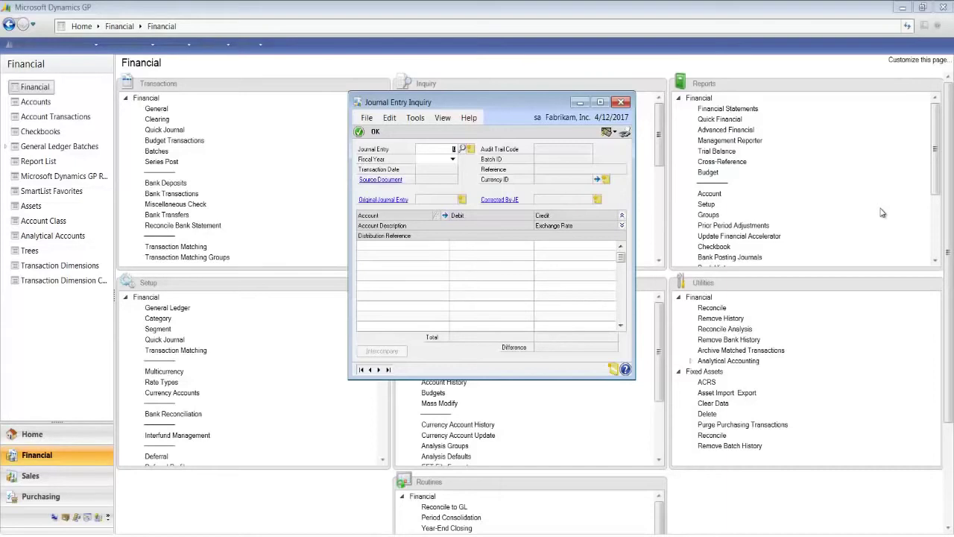
{"action": "left_click", "coordinate": [463, 150]}
{"action": "left_click_drag", "start_coordinate": [321, 112], "coordinate": [510, 106]}
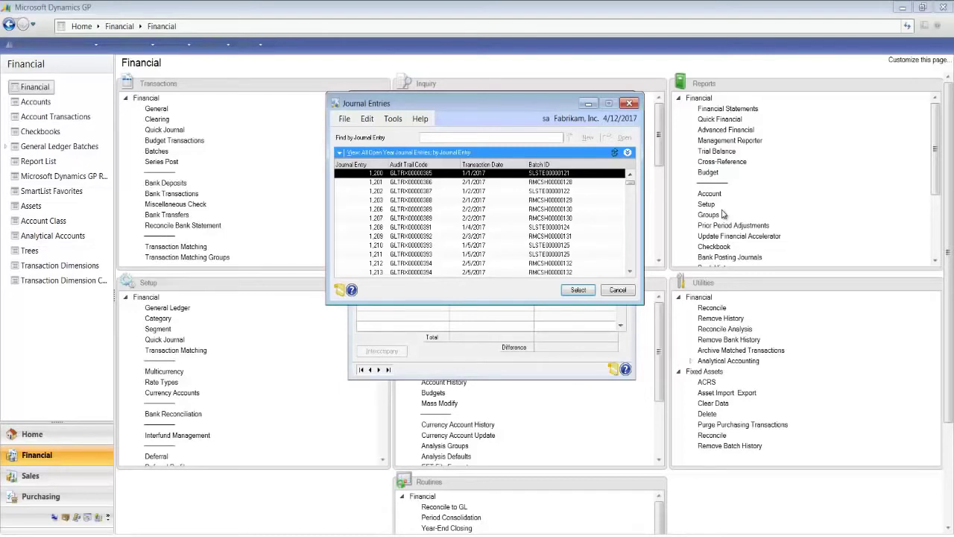
{"action": "left_click", "coordinate": [340, 153]}
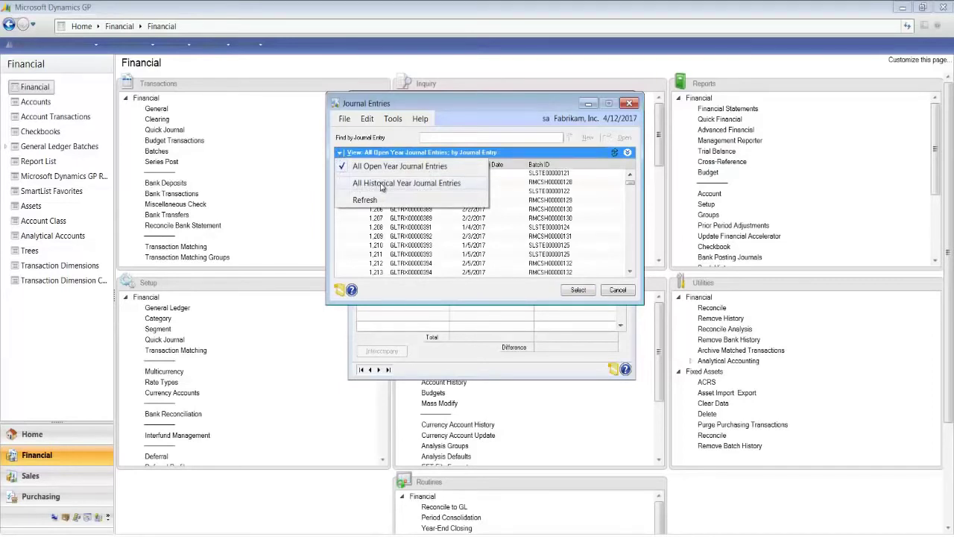
{"action": "left_click", "coordinate": [383, 185]}
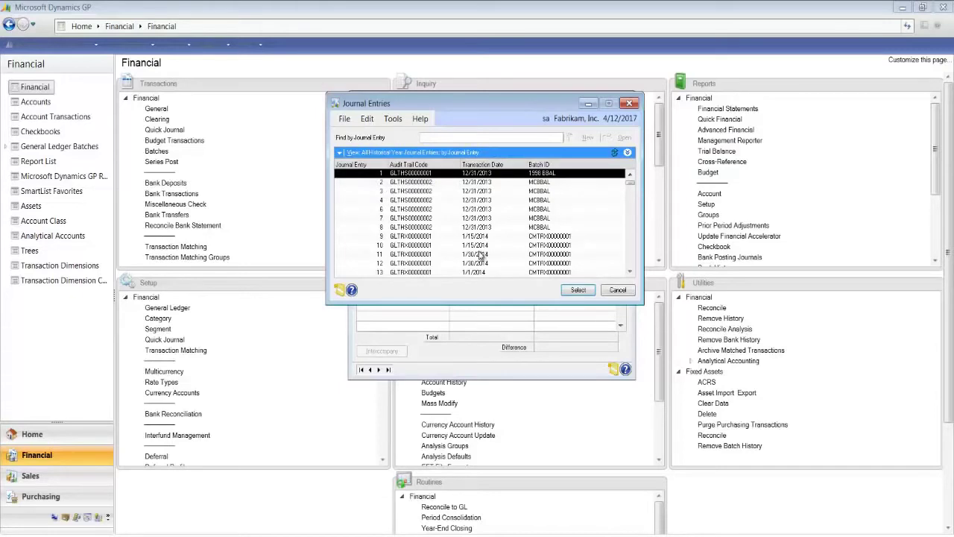
{"action": "left_click", "coordinate": [481, 249]}
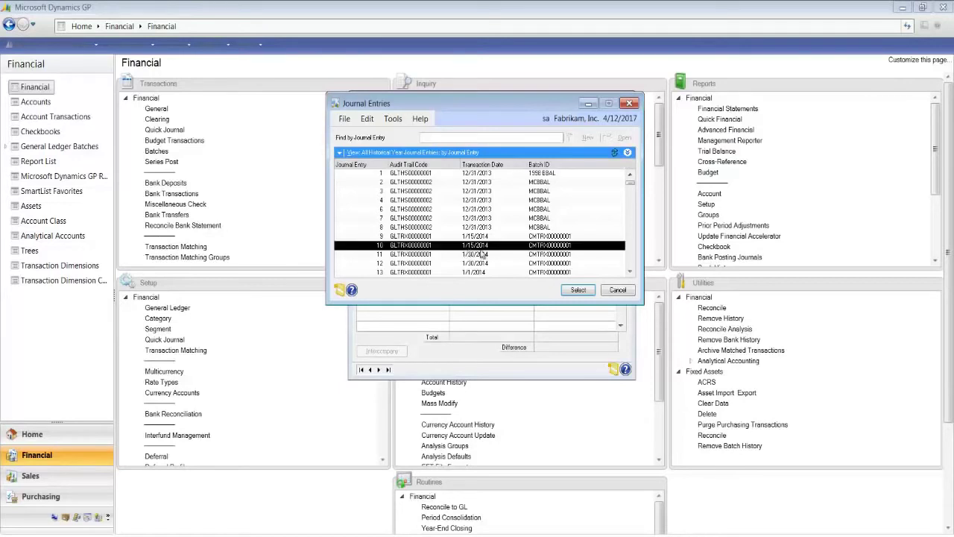
{"action": "left_click", "coordinate": [578, 289]}
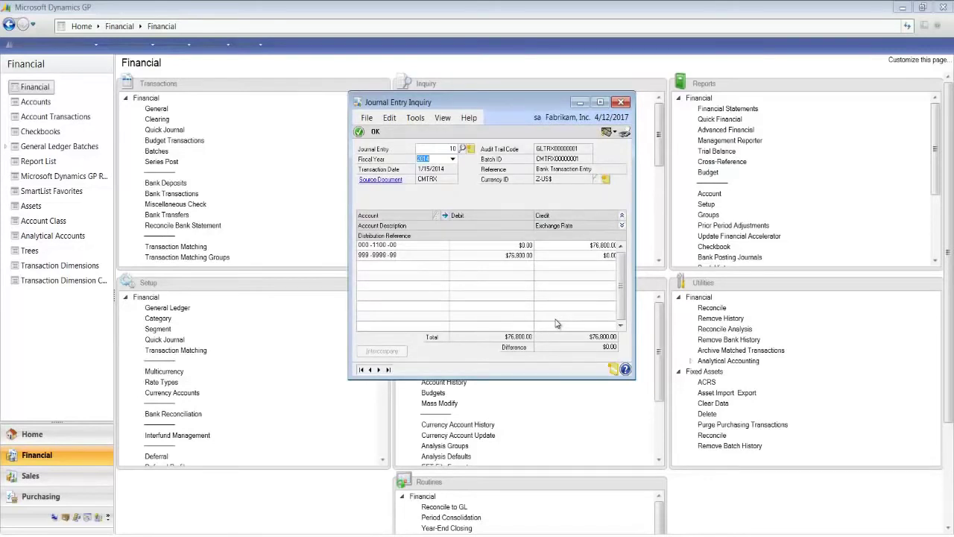
Look up journal entry 3,556 and display it for fiscal year 2016
{"action": "left_click", "coordinate": [435, 150]}
{"action": "type", "text": "3,556"}
{"action": "key", "text": "Tab"}
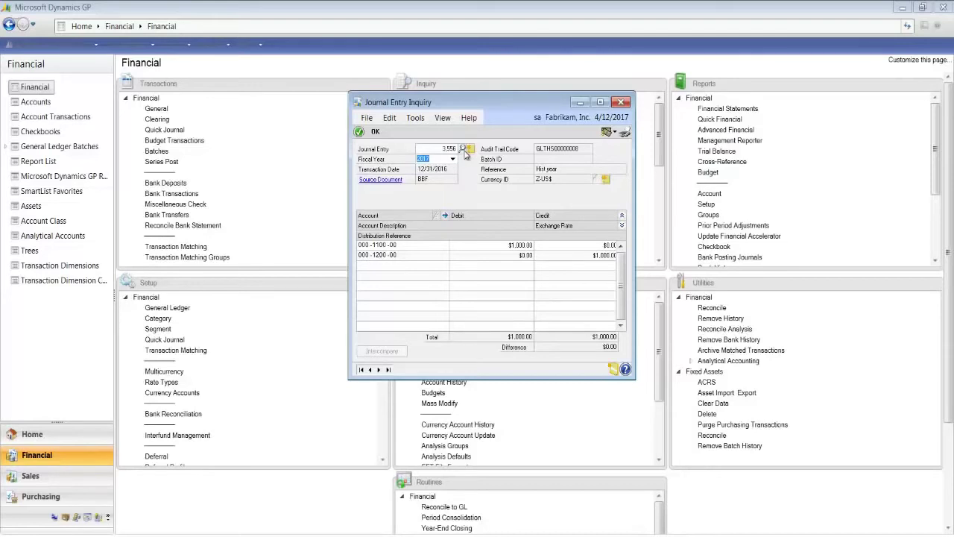
{"action": "left_click", "coordinate": [453, 160]}
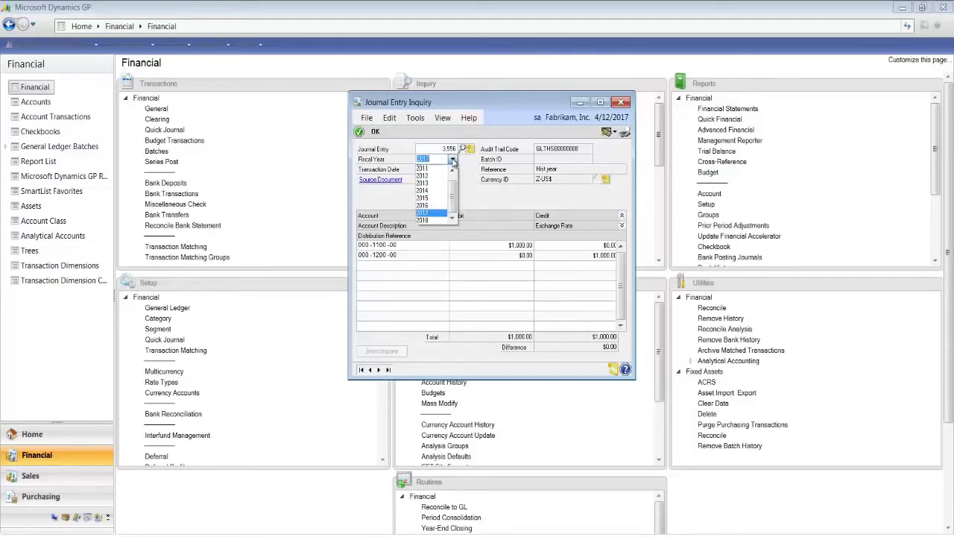
{"action": "left_click", "coordinate": [436, 207]}
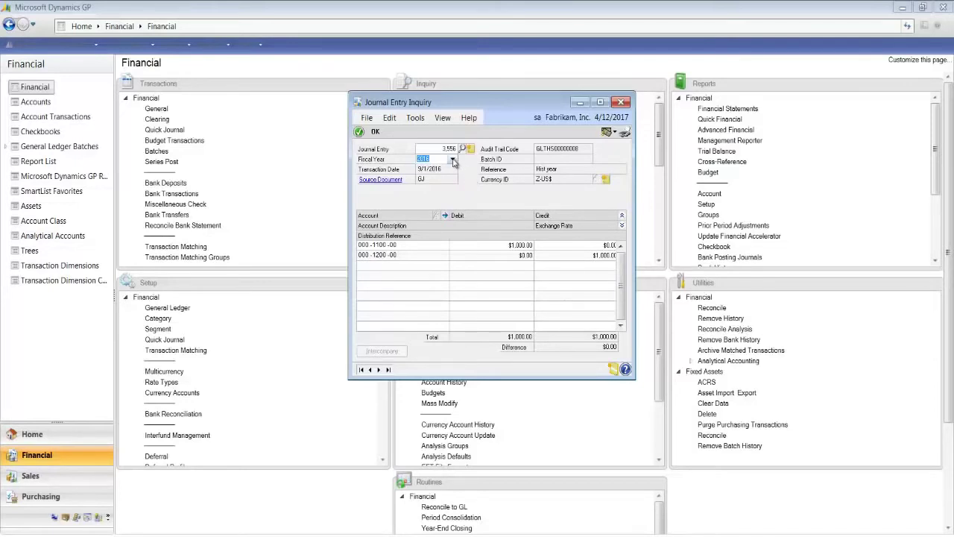
Try to view journal entry 3,556 for fiscal year 2015
{"action": "left_click", "coordinate": [452, 160]}
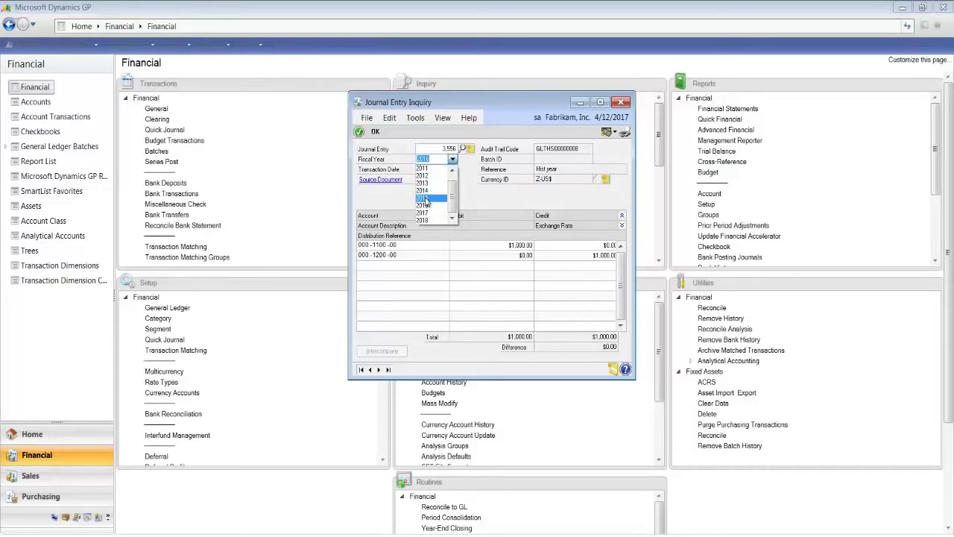
{"action": "left_click", "coordinate": [424, 205]}
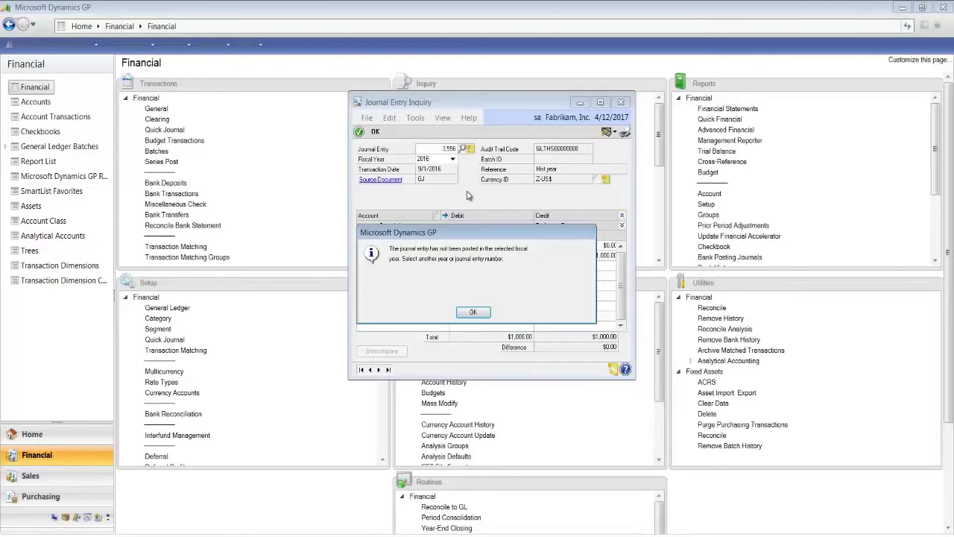
{"action": "left_click", "coordinate": [472, 312]}
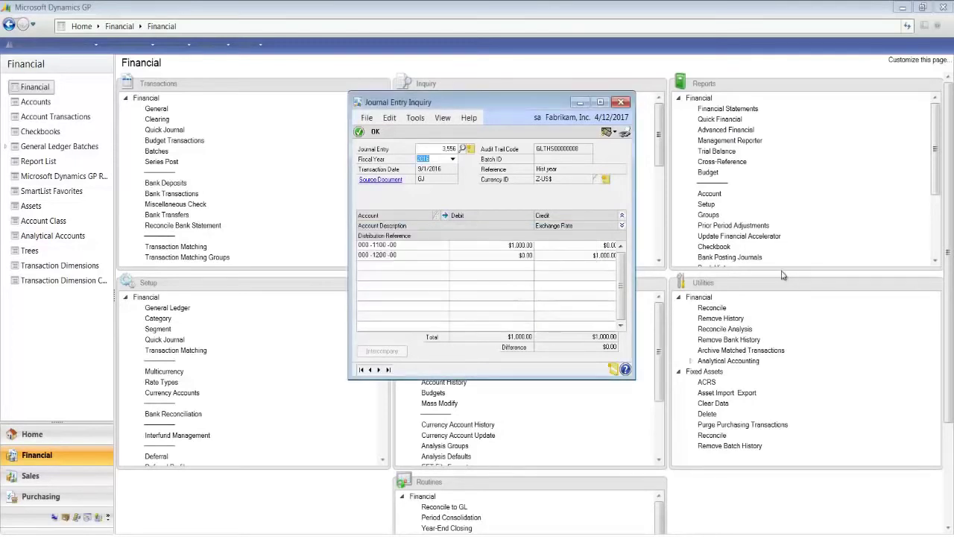
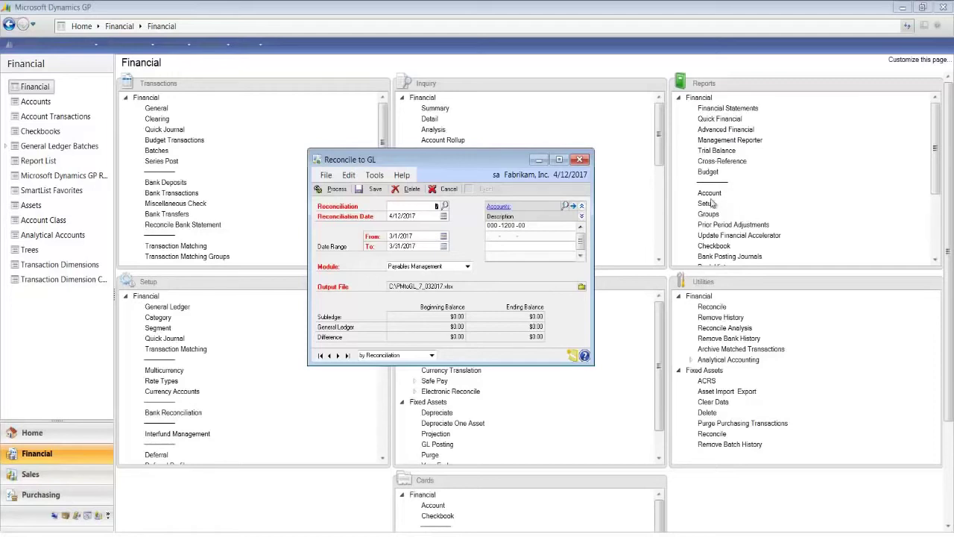
Switch the reconciliation module to Inventory and return it to Payables Management
{"action": "left_click", "coordinate": [468, 266]}
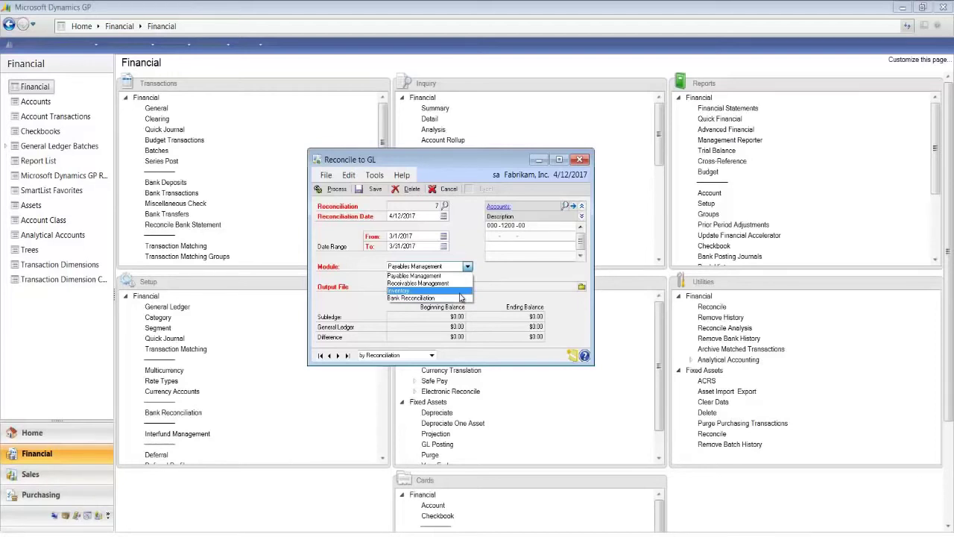
{"action": "left_click", "coordinate": [460, 291]}
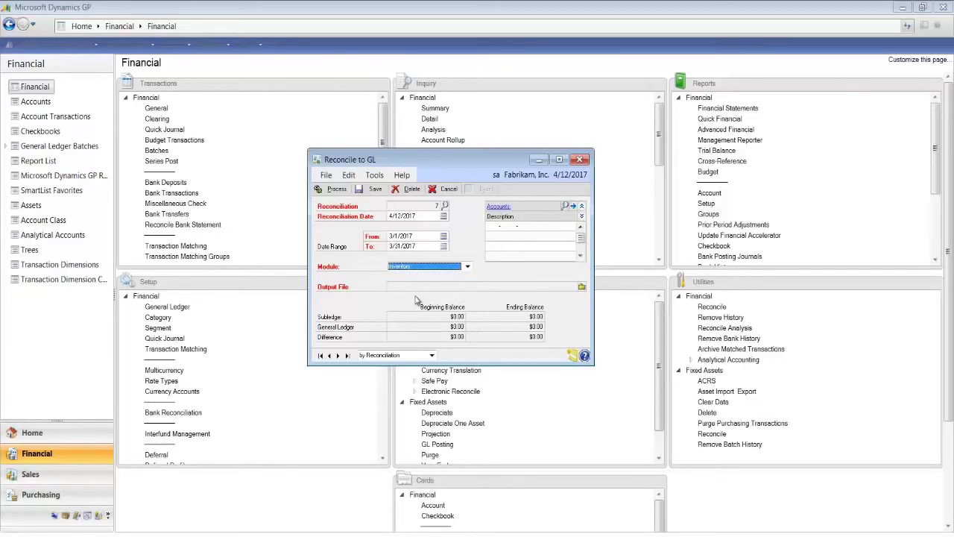
{"action": "left_click", "coordinate": [467, 268]}
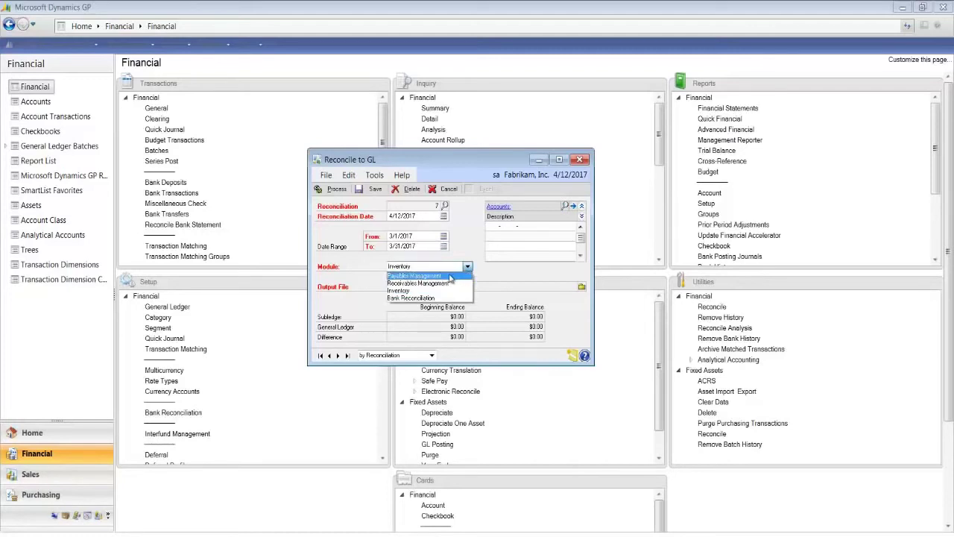
{"action": "left_click", "coordinate": [450, 276]}
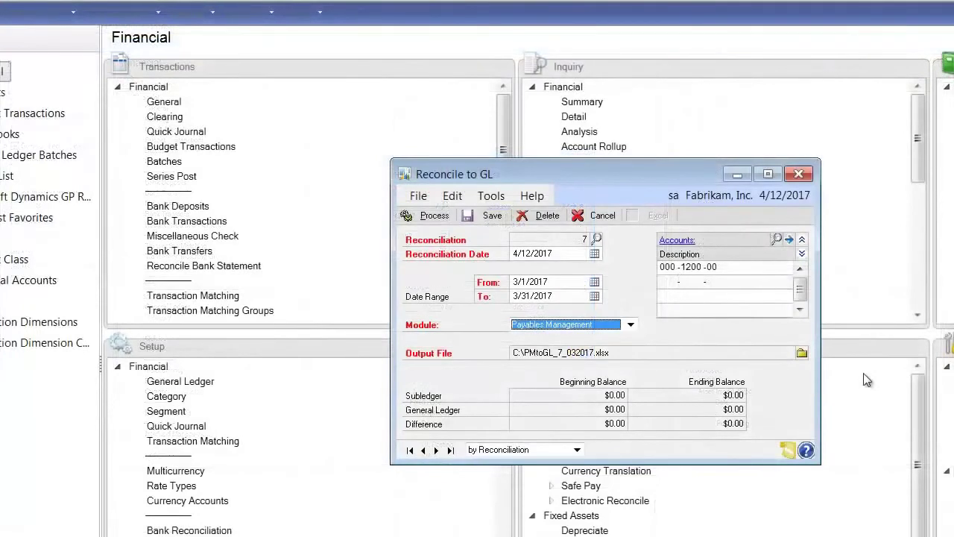
Sort the saved reconciliations by module and load the Receivables Management one for 4/1/2017 to 4/30/2017, saving the current reconciliation's changes
{"action": "left_click", "coordinate": [597, 240]}
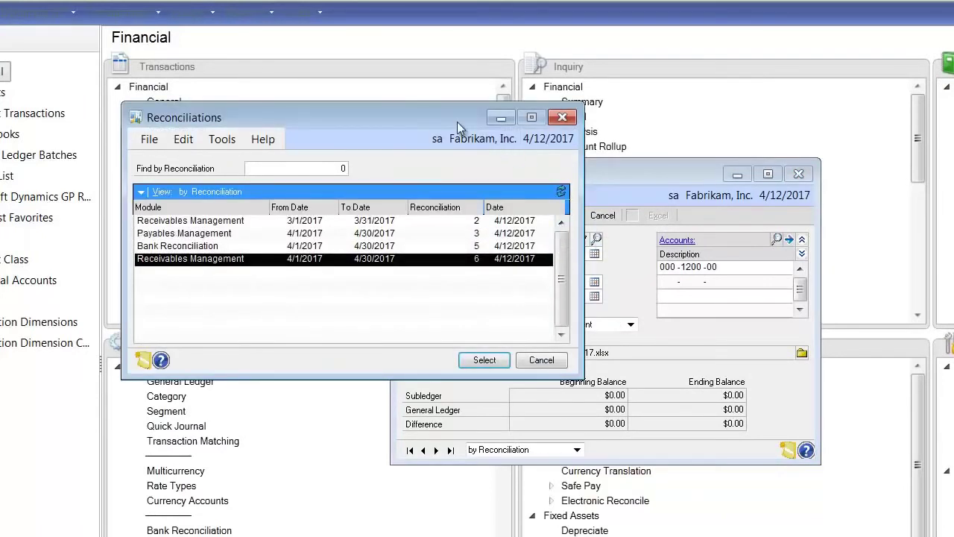
{"action": "left_click_drag", "start_coordinate": [458, 123], "coordinate": [701, 146]}
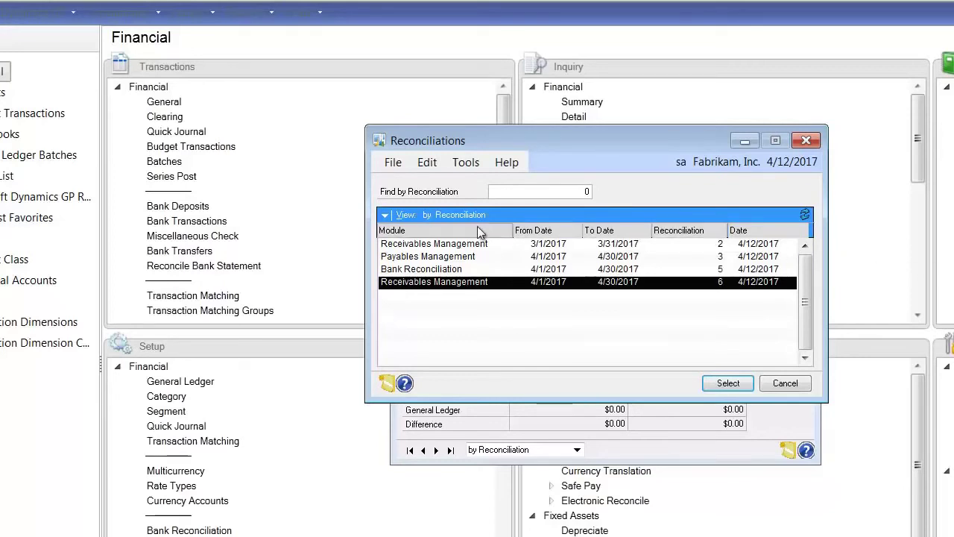
{"action": "left_click", "coordinate": [423, 232]}
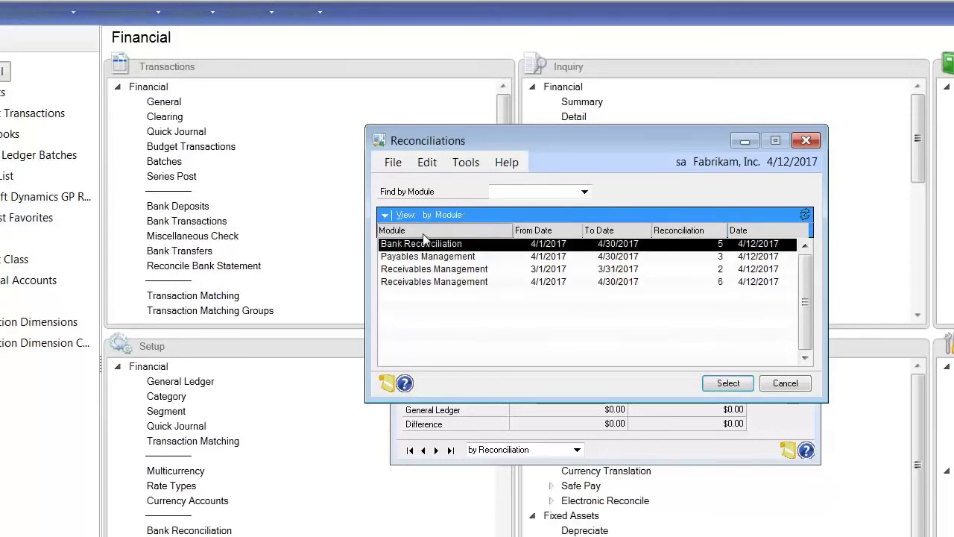
{"action": "left_click", "coordinate": [689, 235]}
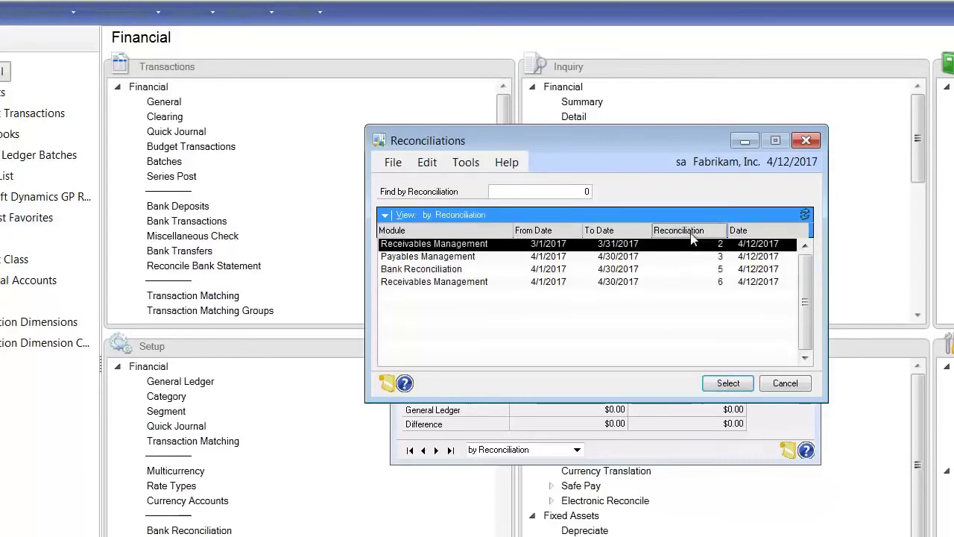
{"action": "left_click", "coordinate": [443, 232]}
{"action": "left_click", "coordinate": [434, 283]}
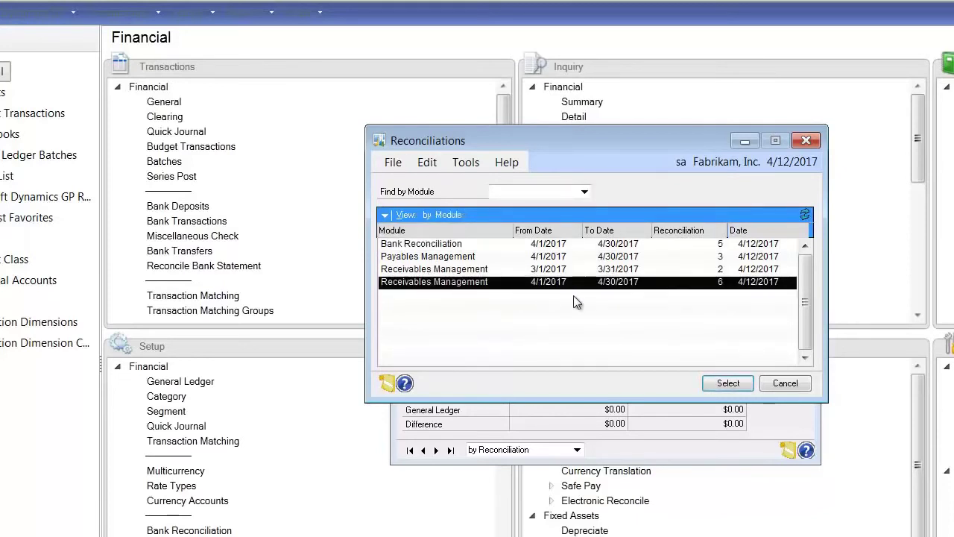
{"action": "left_click", "coordinate": [726, 382]}
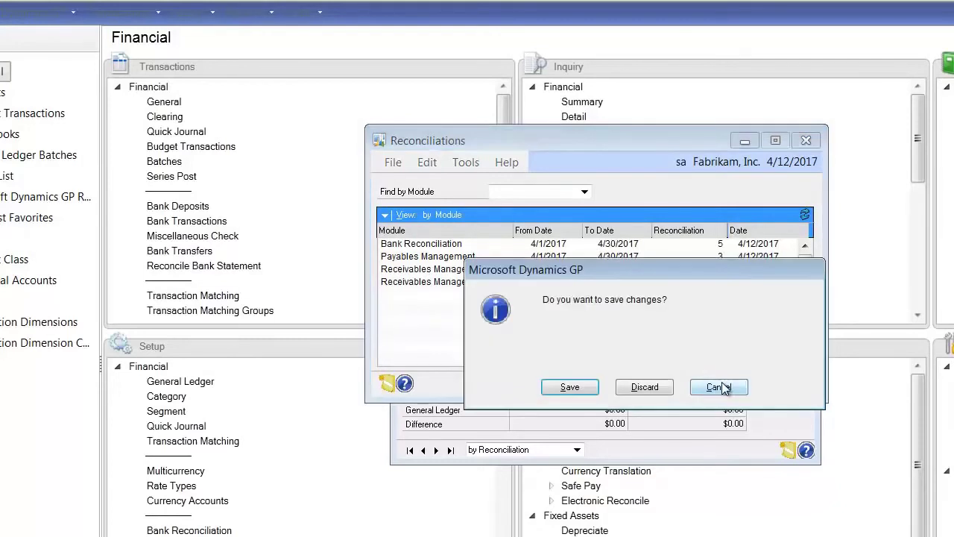
{"action": "left_click", "coordinate": [569, 389]}
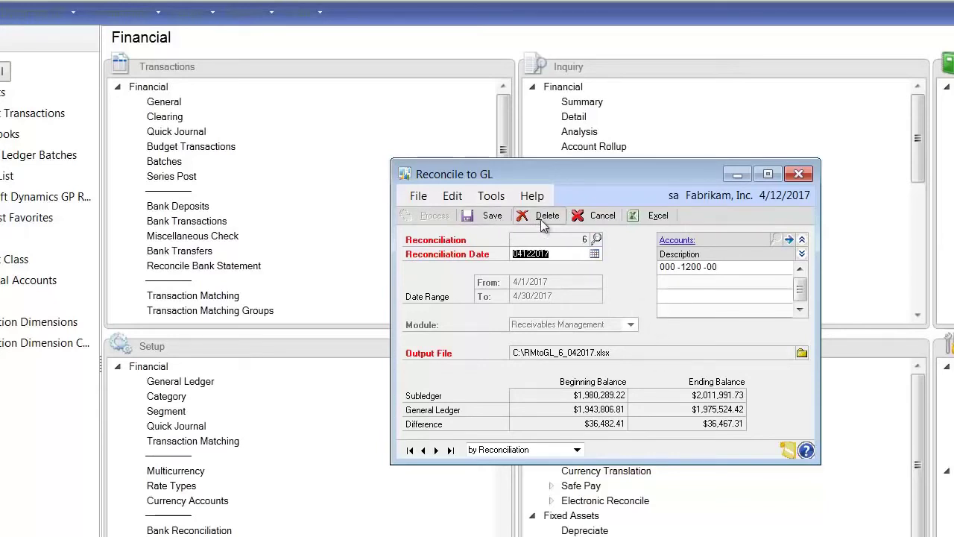
Open the reconciliation's output in Excel and review its unmatched, potentially matched and matched transactions down to the ending balances
{"action": "left_click", "coordinate": [659, 216]}
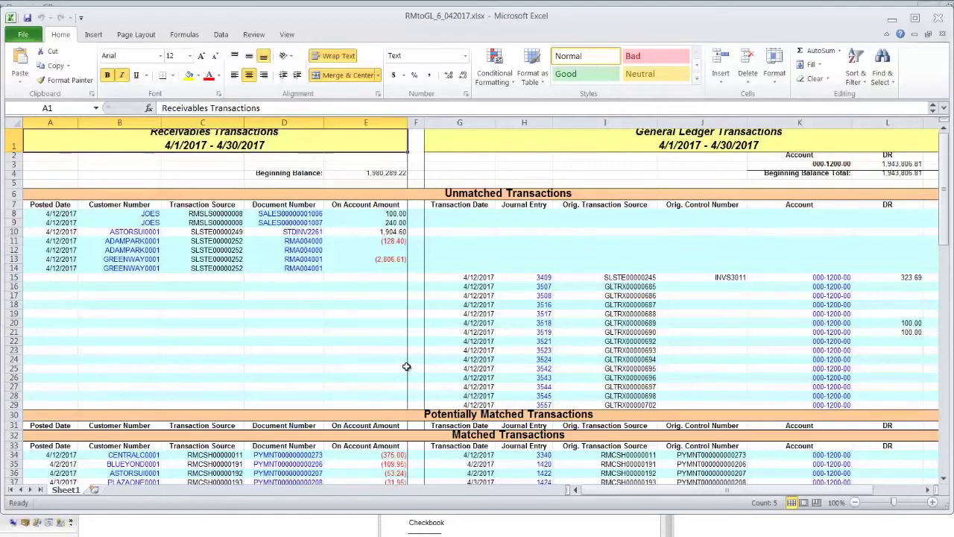
{"action": "scroll", "coordinate": [406, 366], "scroll_direction": "down", "scroll_amount": 4}
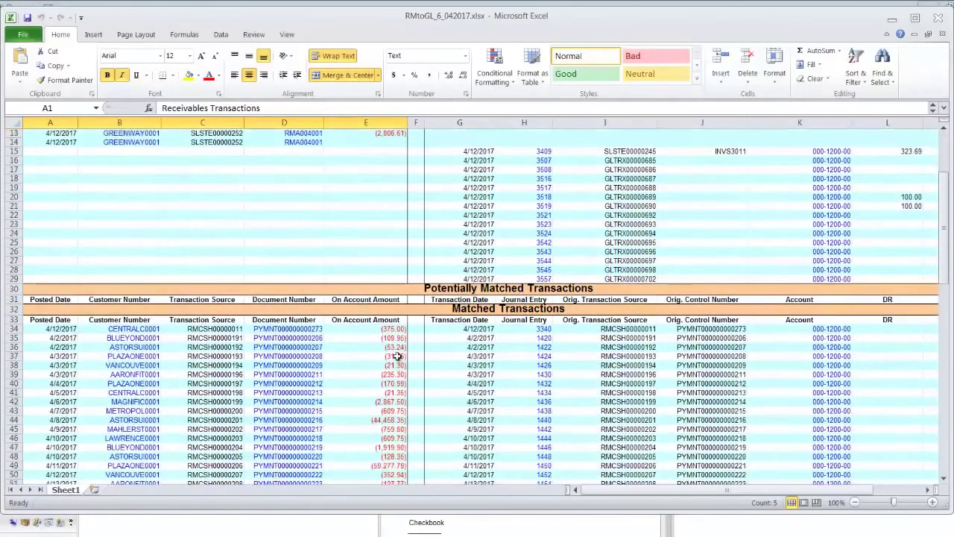
{"action": "scroll", "coordinate": [399, 366], "scroll_direction": "down", "scroll_amount": 3}
{"action": "scroll", "coordinate": [395, 359], "scroll_direction": "down", "scroll_amount": 19}
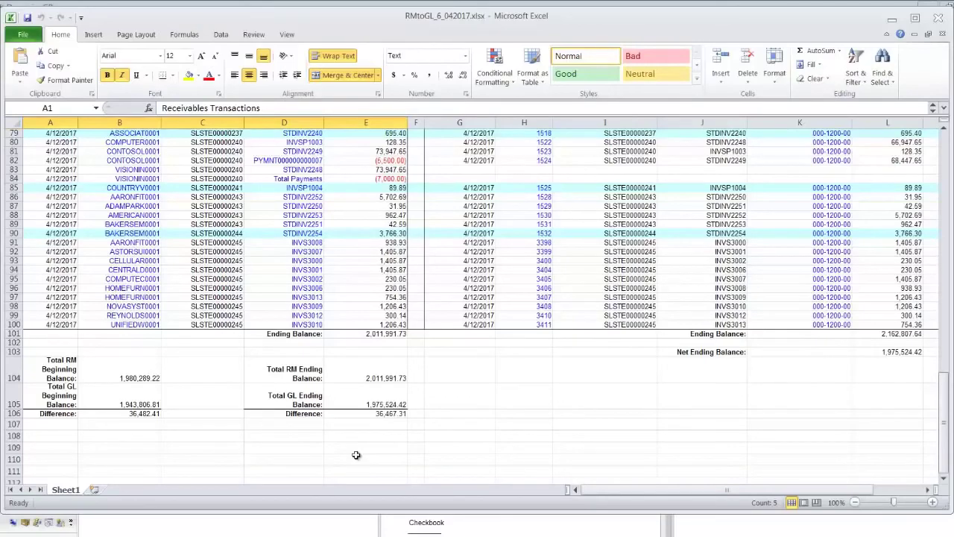
{"action": "left_click_drag", "start_coordinate": [945, 388], "coordinate": [932, 134]}
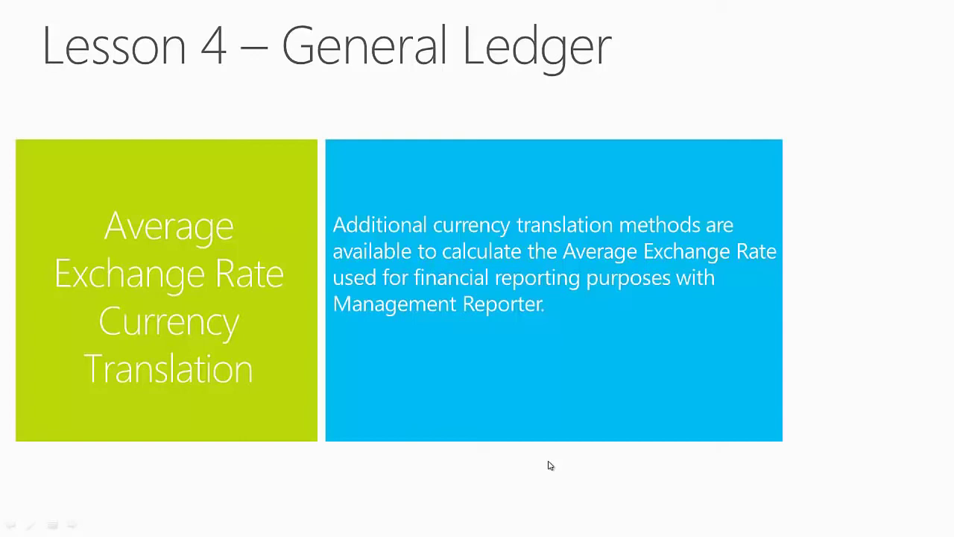
{"action": "left_click", "coordinate": [551, 466]}
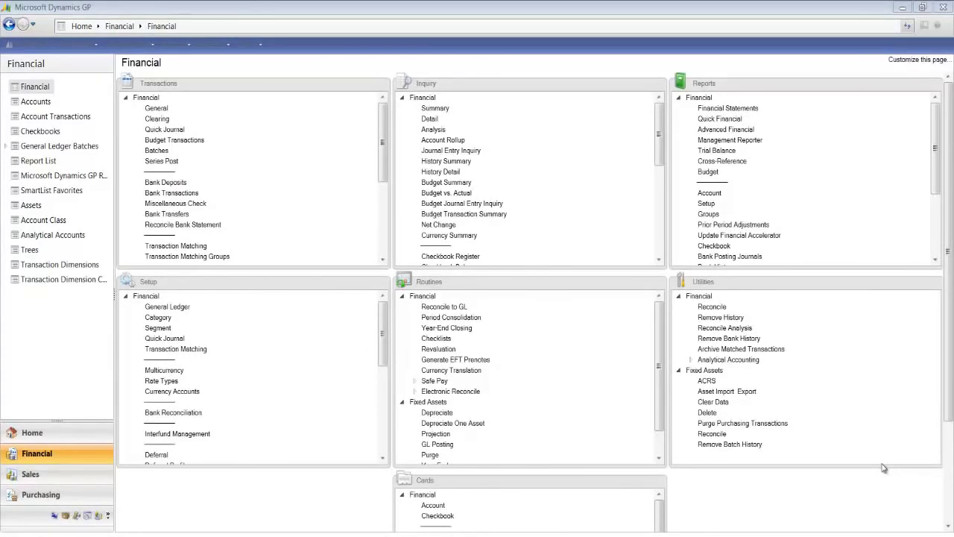
Open the multicurrency setup and show the available average calculation methods for currency translation
{"action": "left_click", "coordinate": [164, 371]}
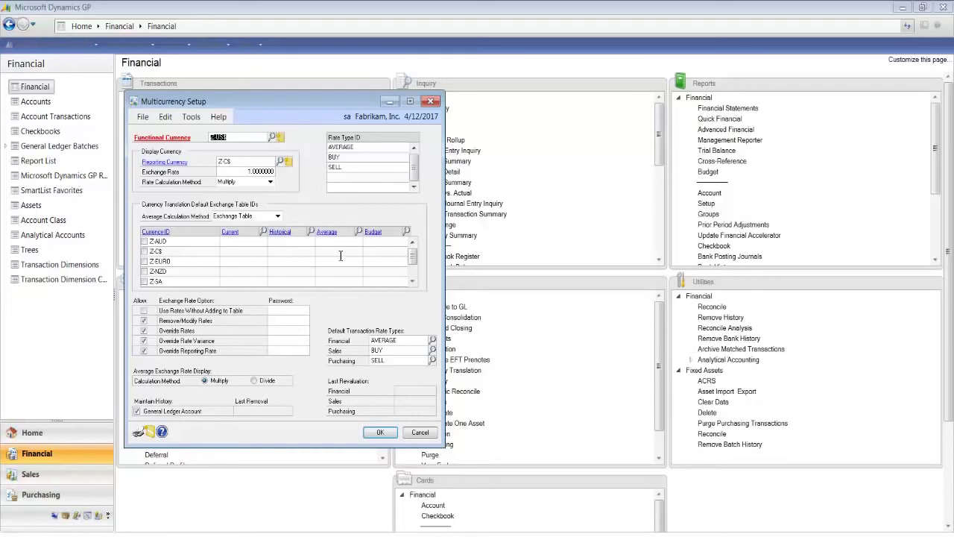
{"action": "left_click", "coordinate": [277, 217]}
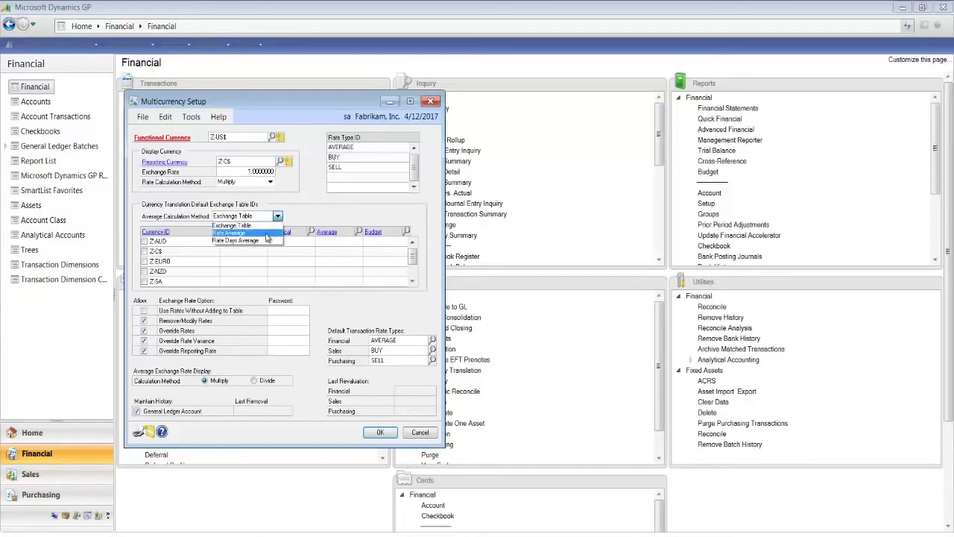